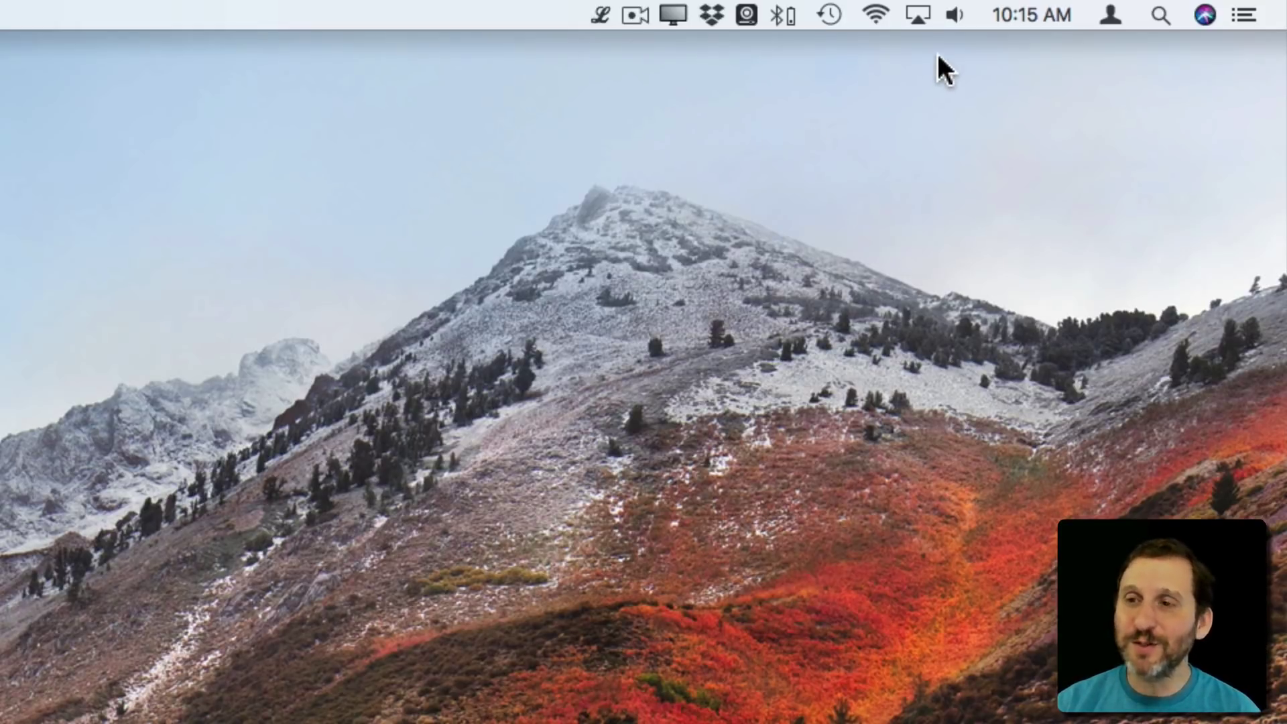
Step: Look through the volume and AirPlay menus in the menu bar
left_click(957, 15)
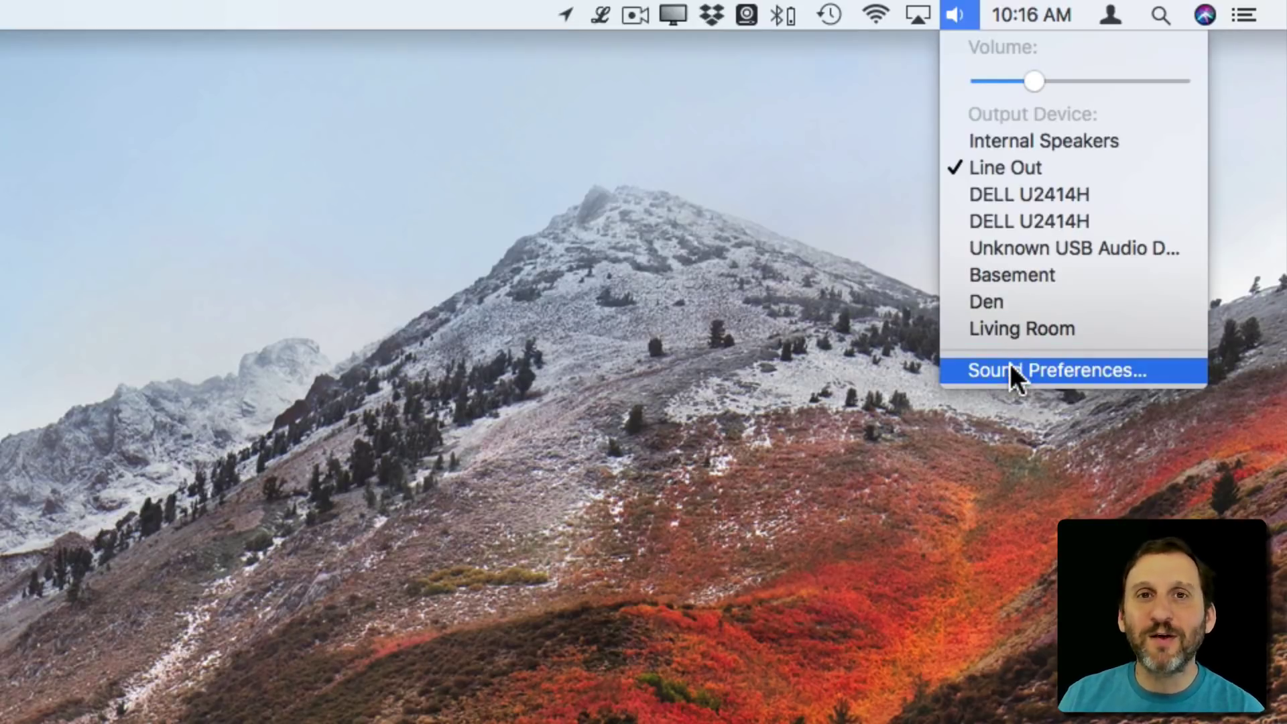
left_click(959, 16)
left_click(922, 11)
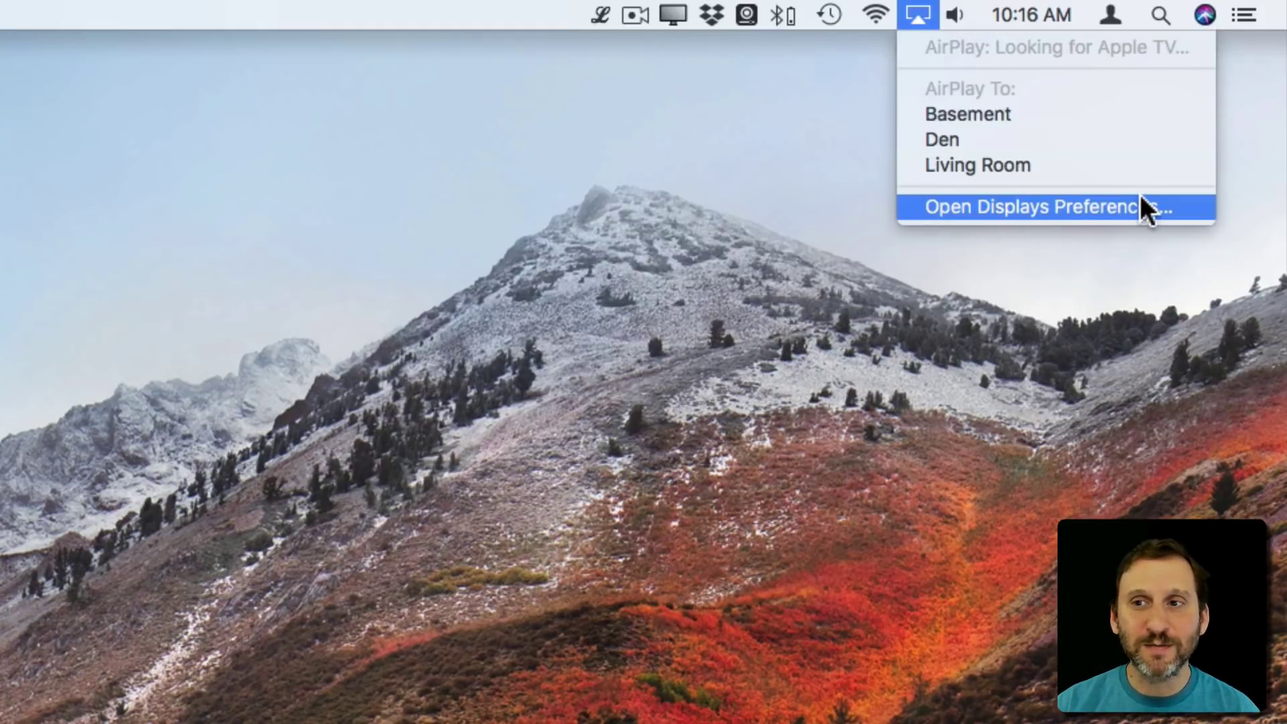
left_click(948, 19)
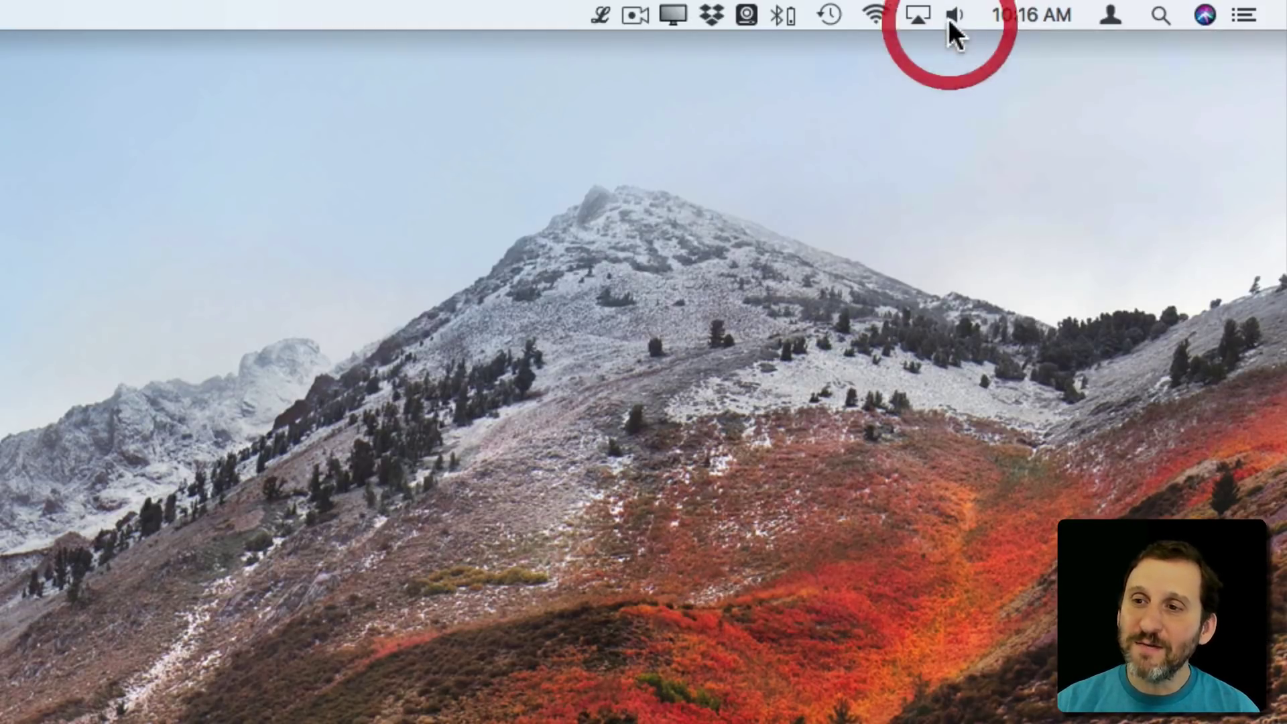
Step: In Sound preferences, turn Show volume in menu bar off and back on, then close
left_click(956, 9)
left_click(956, 8)
left_click(956, 8)
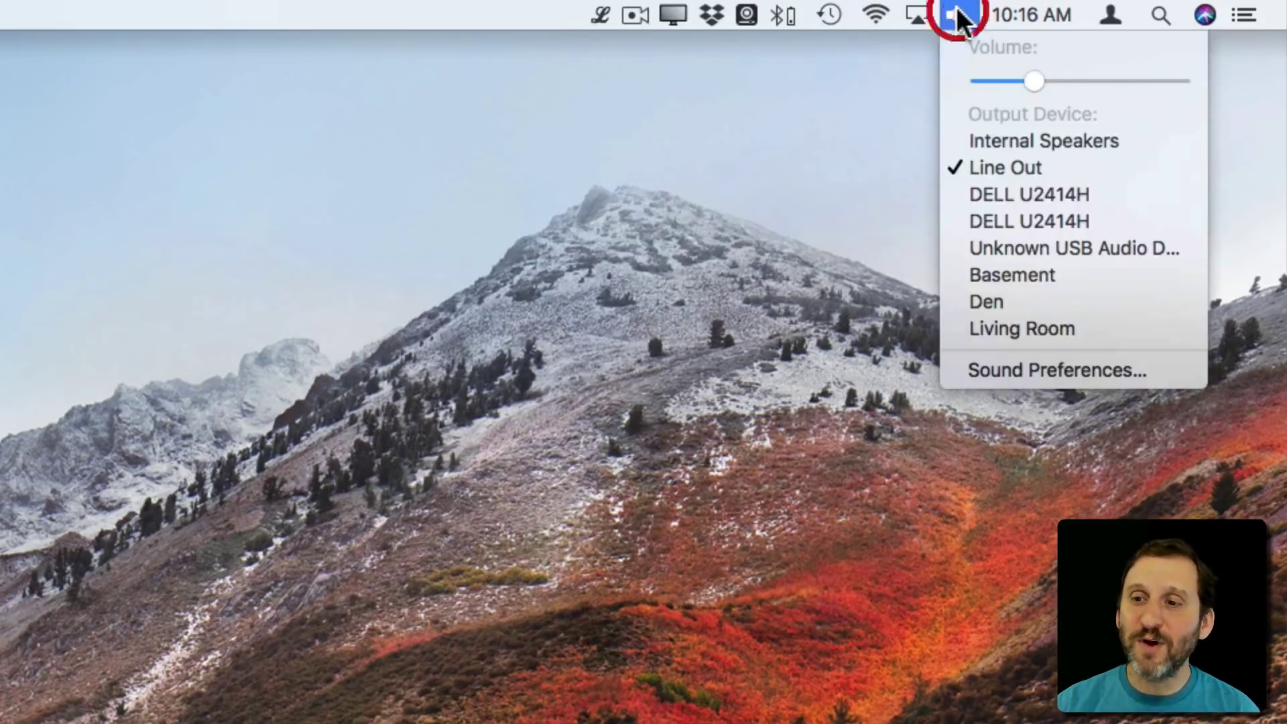
left_click(1009, 370)
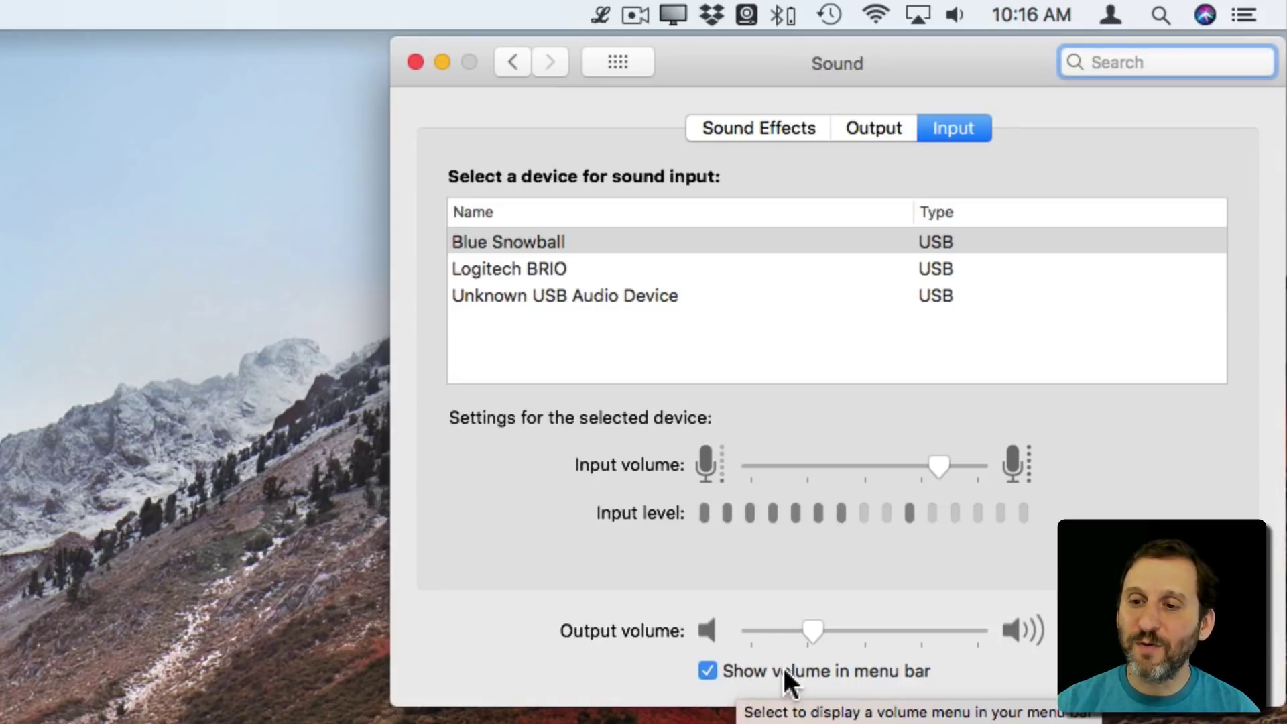
left_click(708, 671)
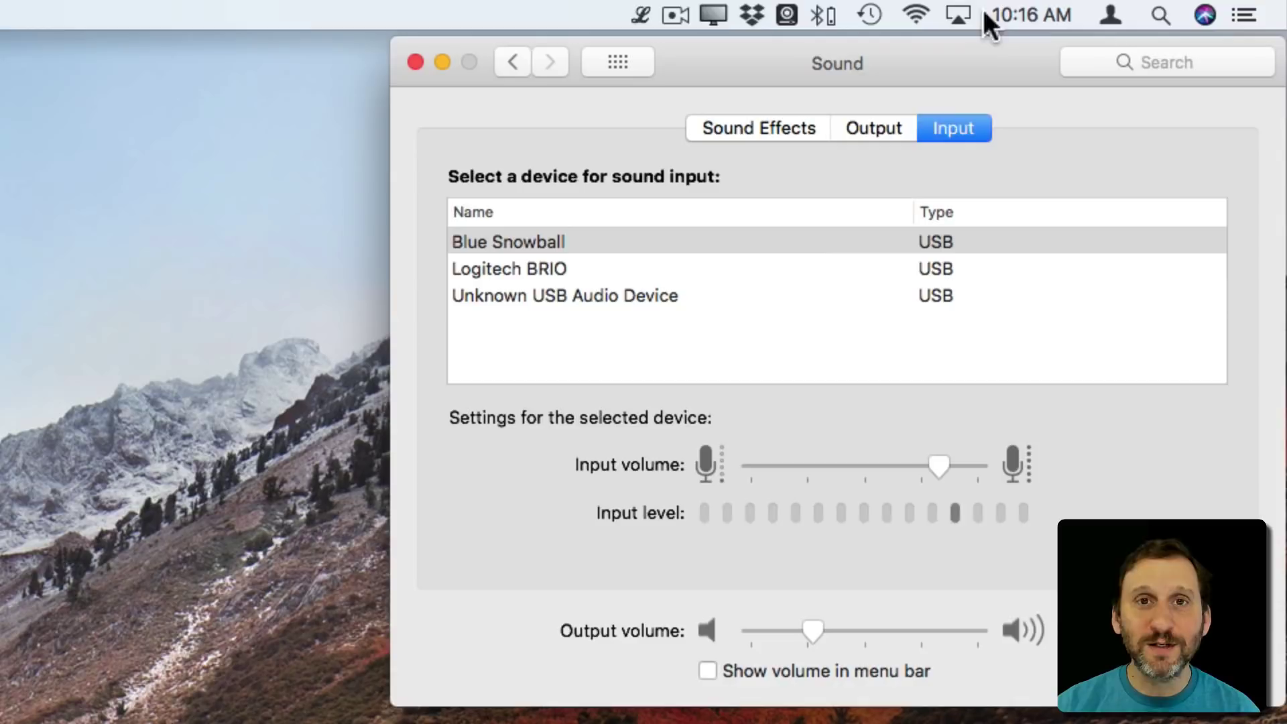
left_click(701, 671)
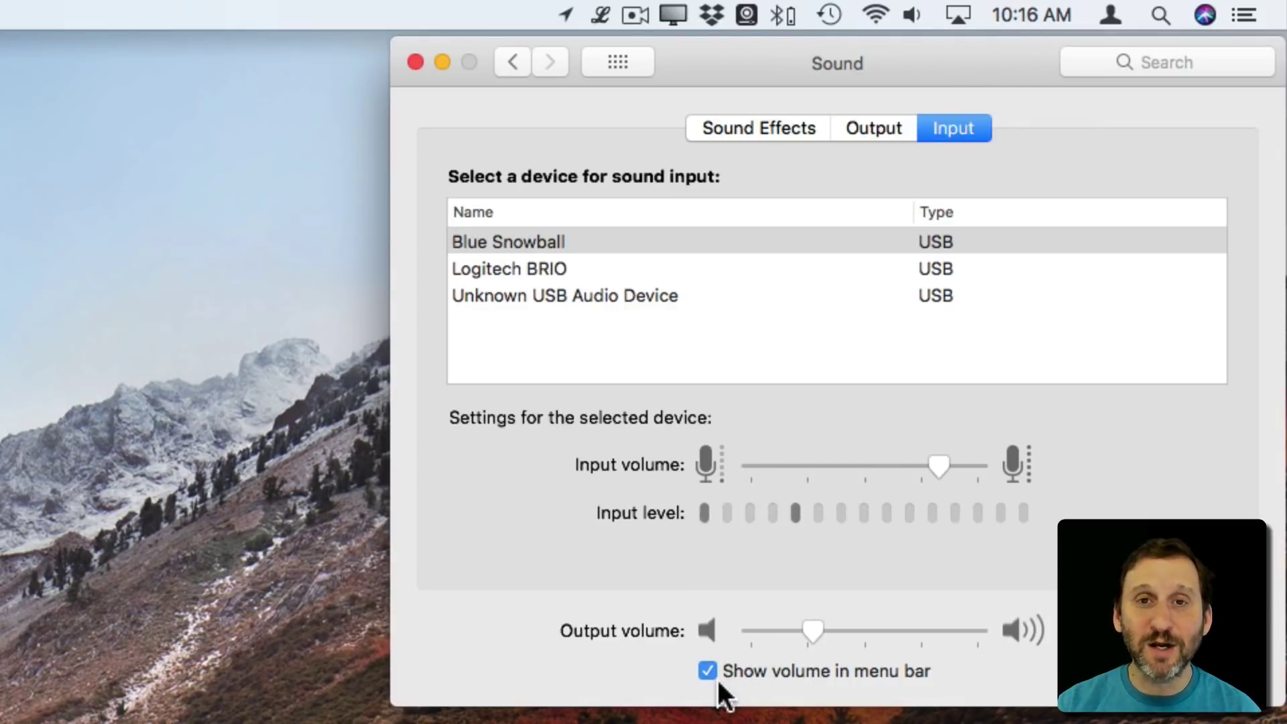
left_click(413, 60)
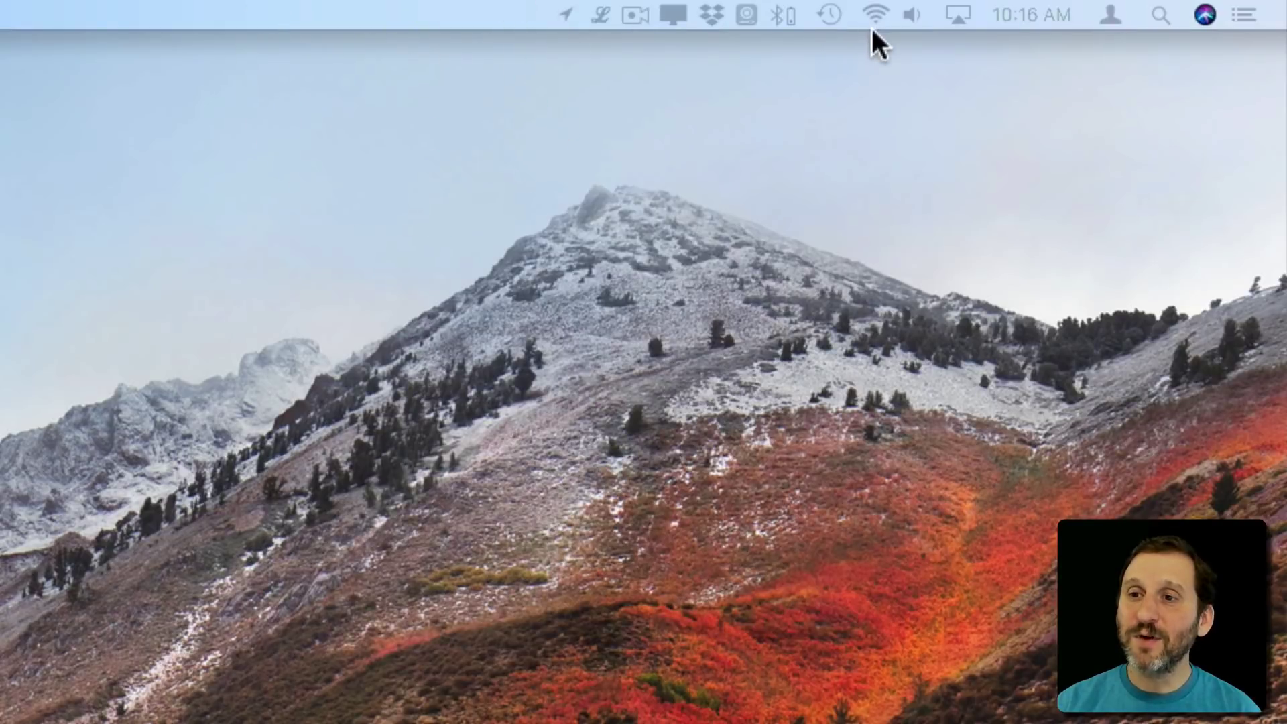
Step: Open Bluetooth preferences from the Bluetooth menu bar icon, then close it
left_click(784, 14)
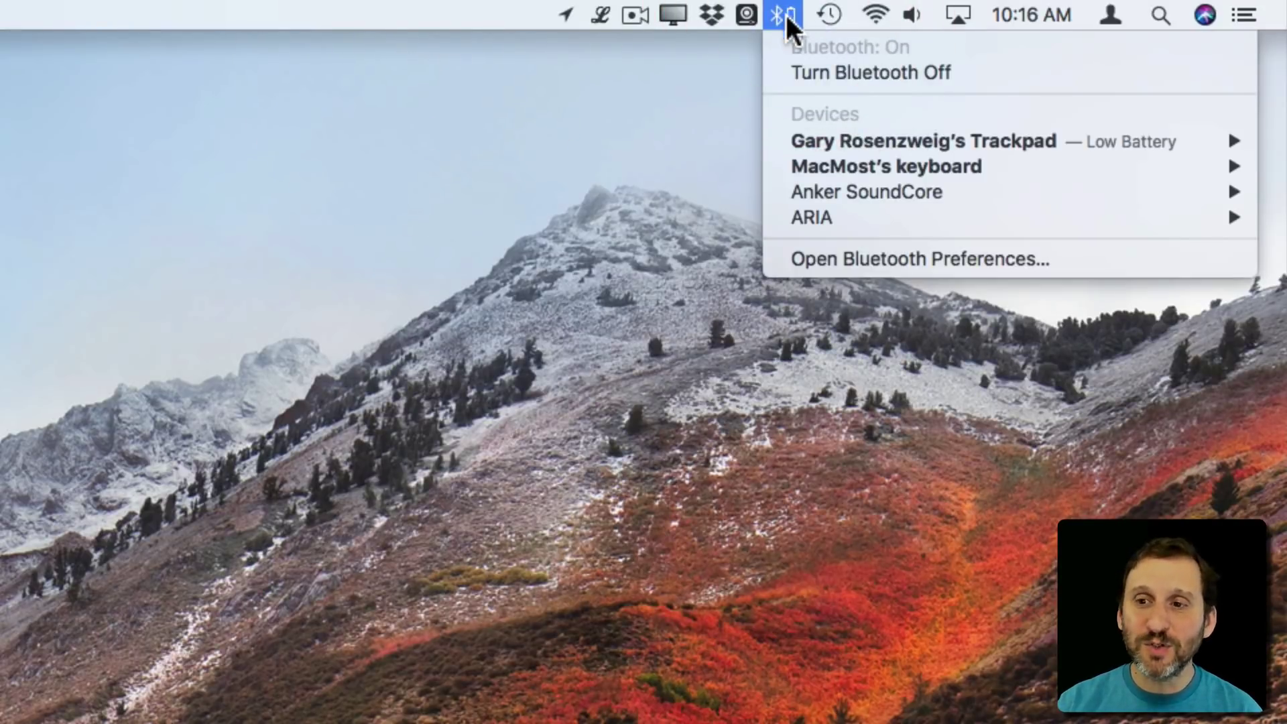
left_click(826, 262)
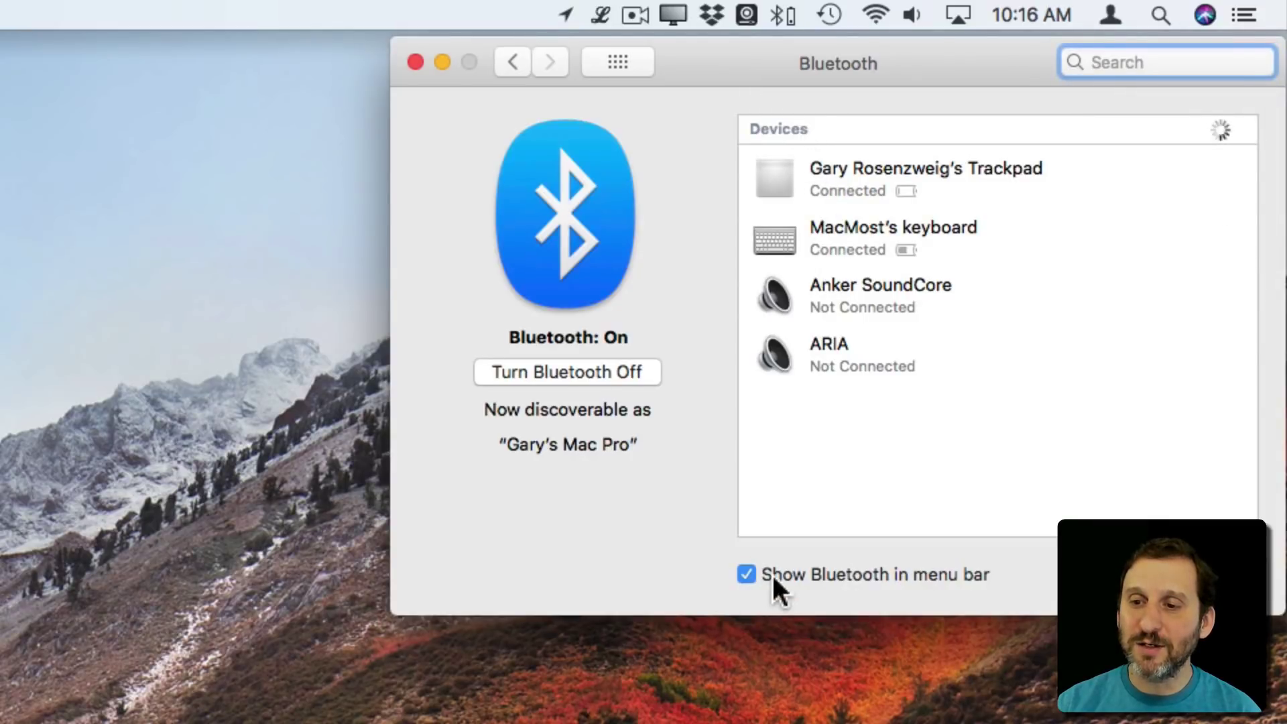
left_click(414, 61)
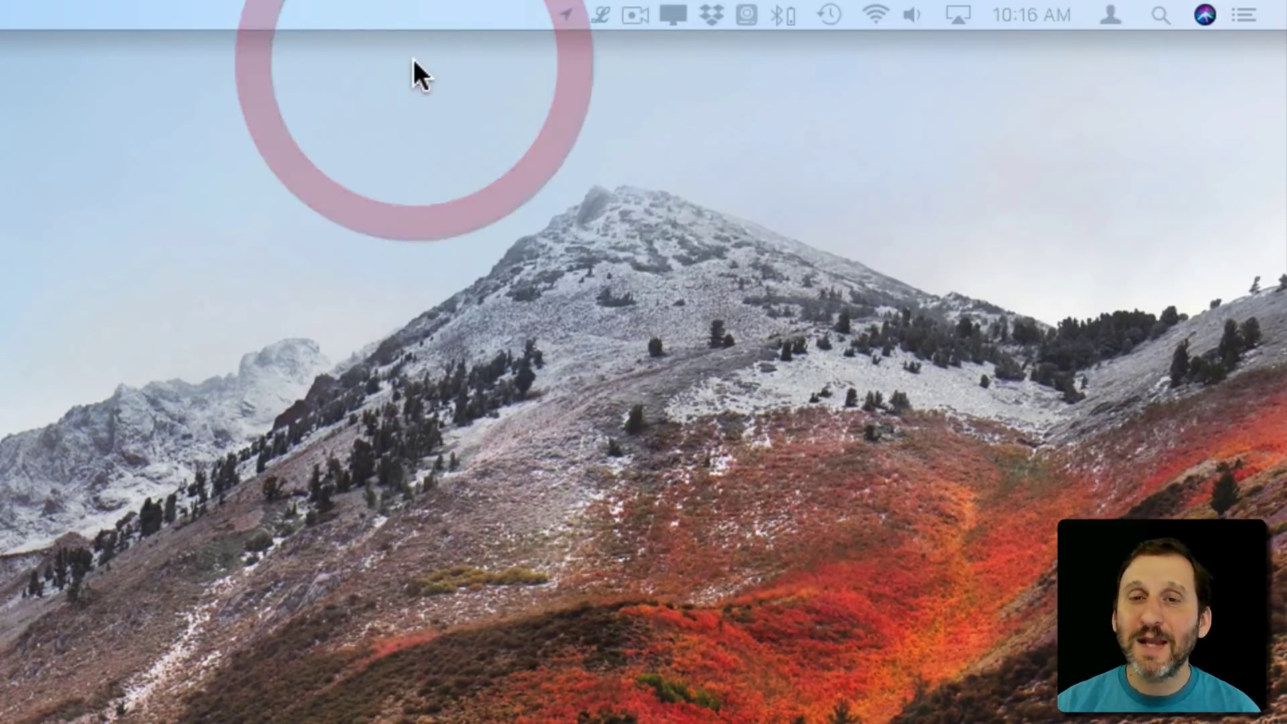
left_click(515, 16)
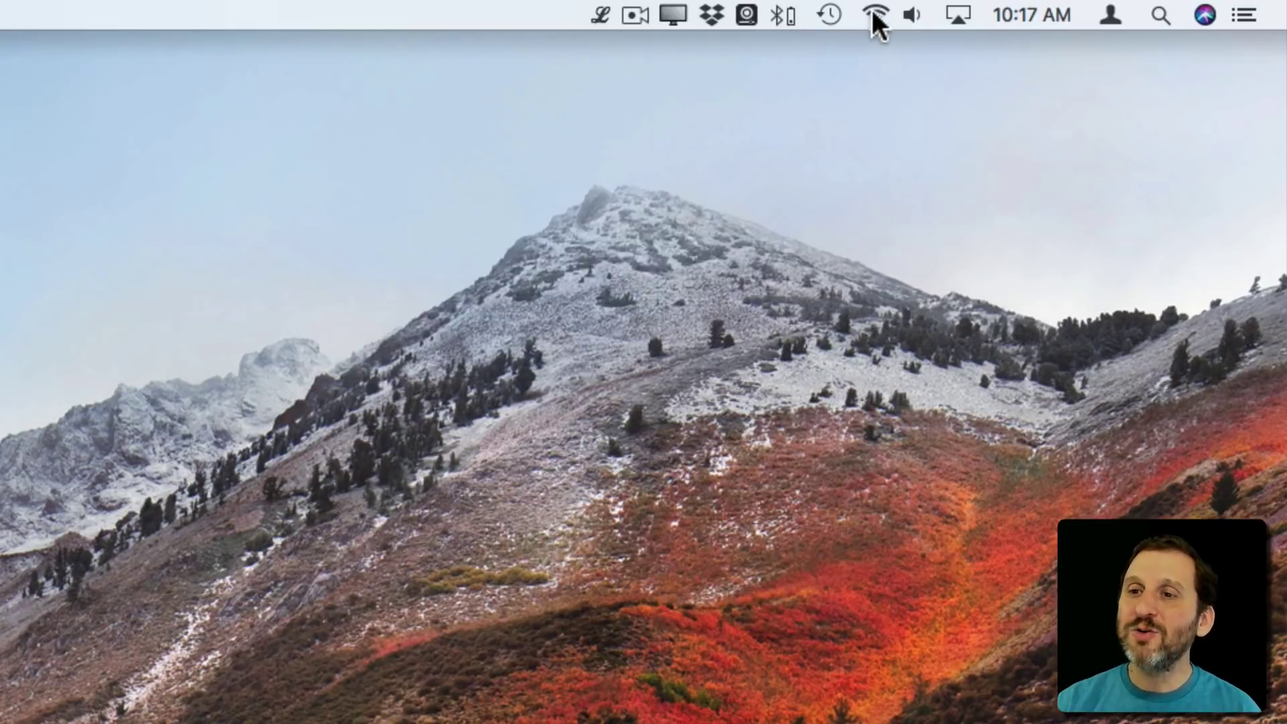
mouse_move(839, 11)
left_mouse_down()
mouse_move(818, 13)
mouse_move(970, 9)
mouse_move(811, 10)
mouse_move(877, 14)
left_mouse_up()
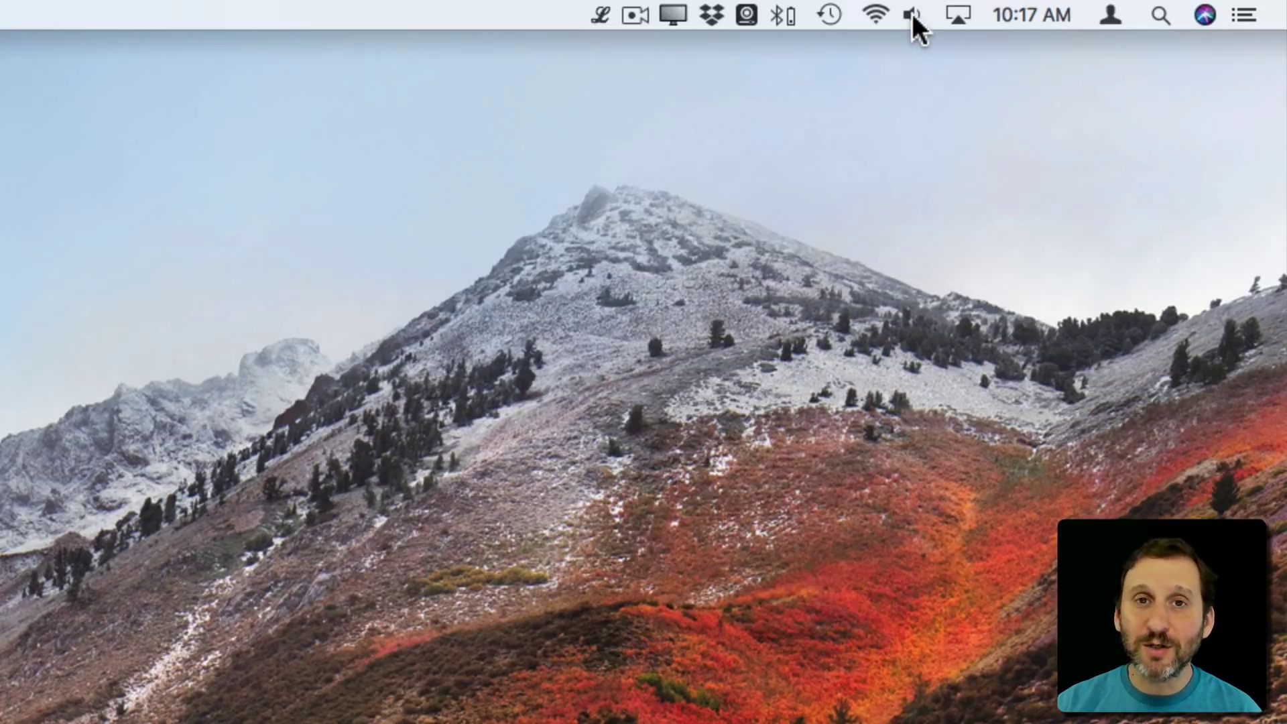
mouse_move(912, 13)
left_mouse_down()
mouse_move(882, 220)
mouse_move(923, 20)
left_mouse_up()
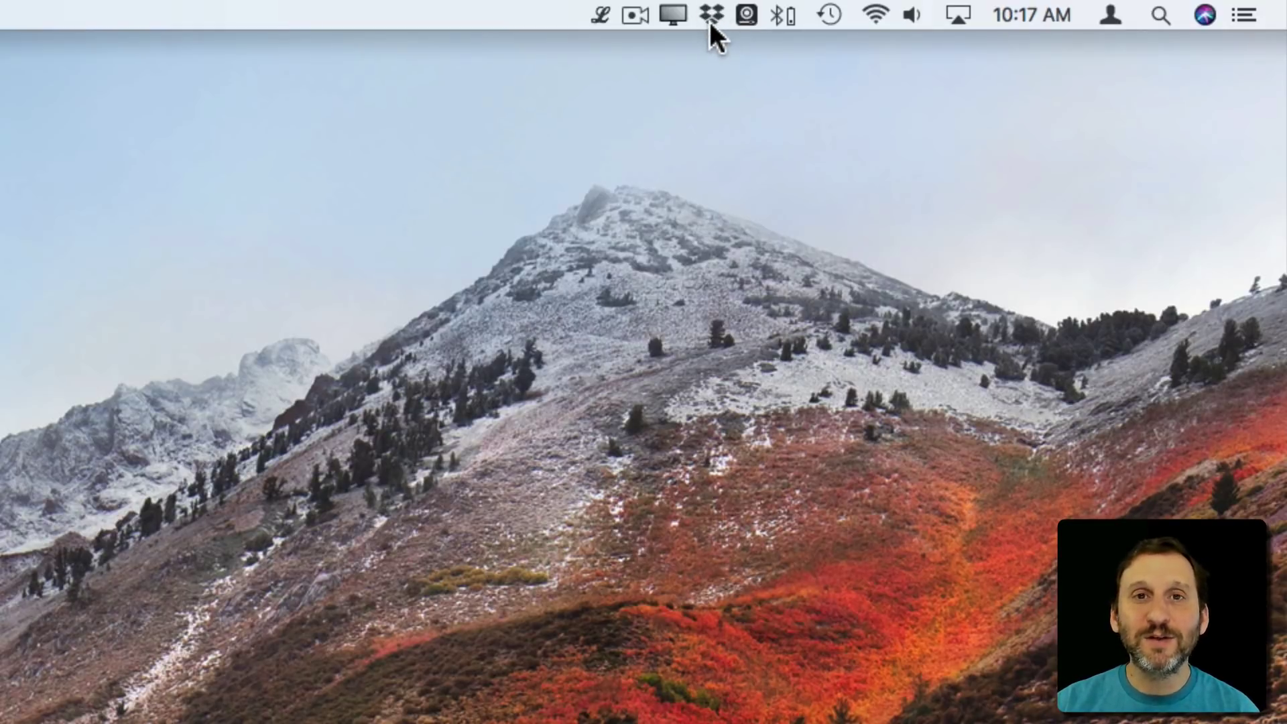
mouse_move(710, 21)
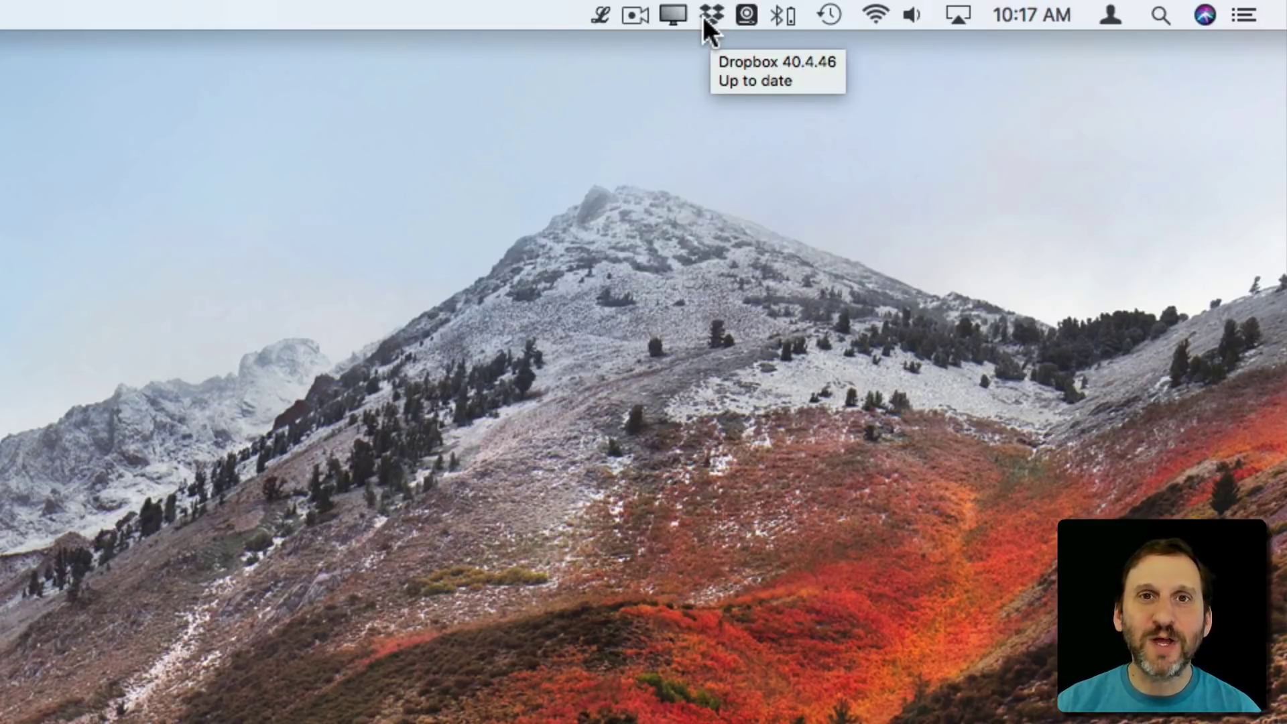
left_click(746, 16)
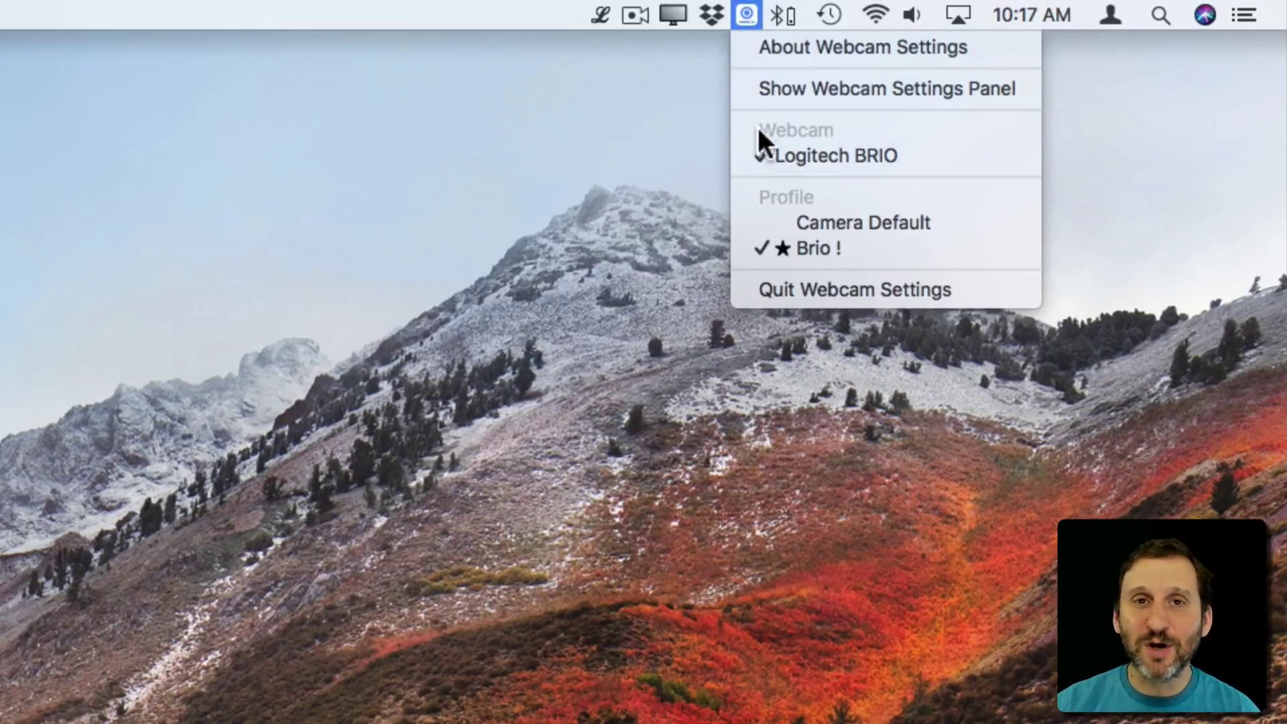
left_click(745, 16)
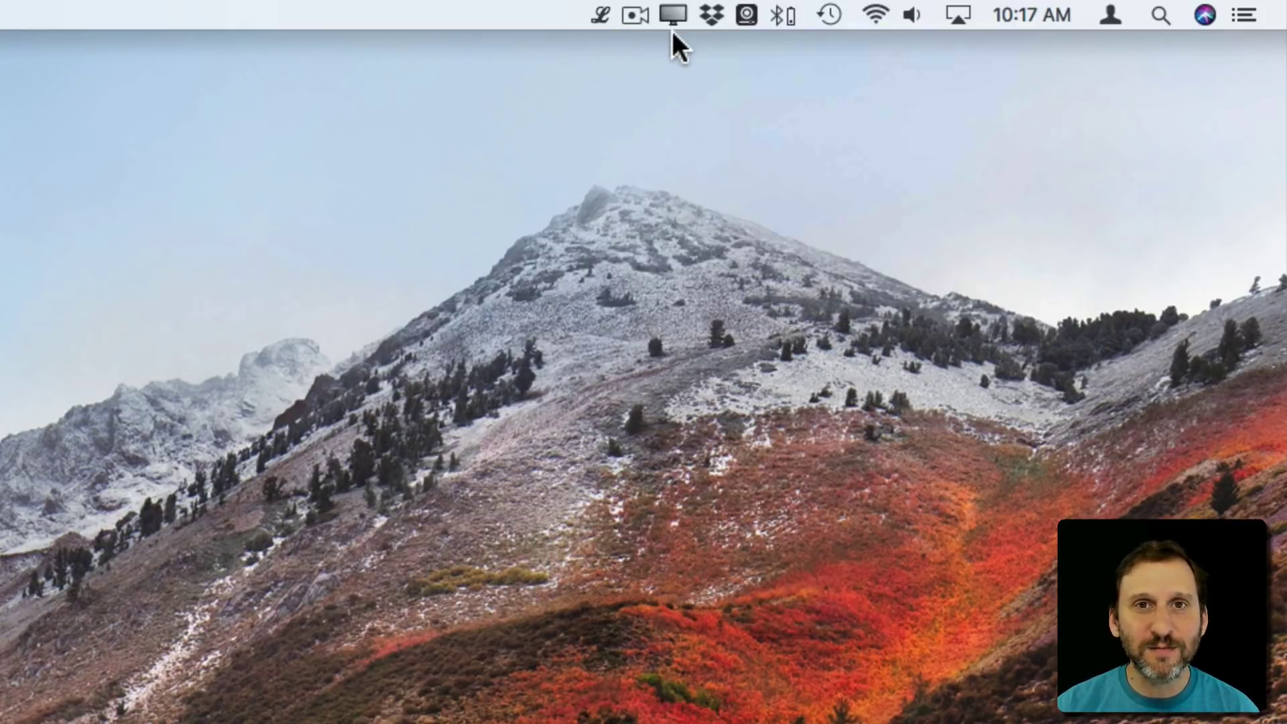
left_click(1039, 18)
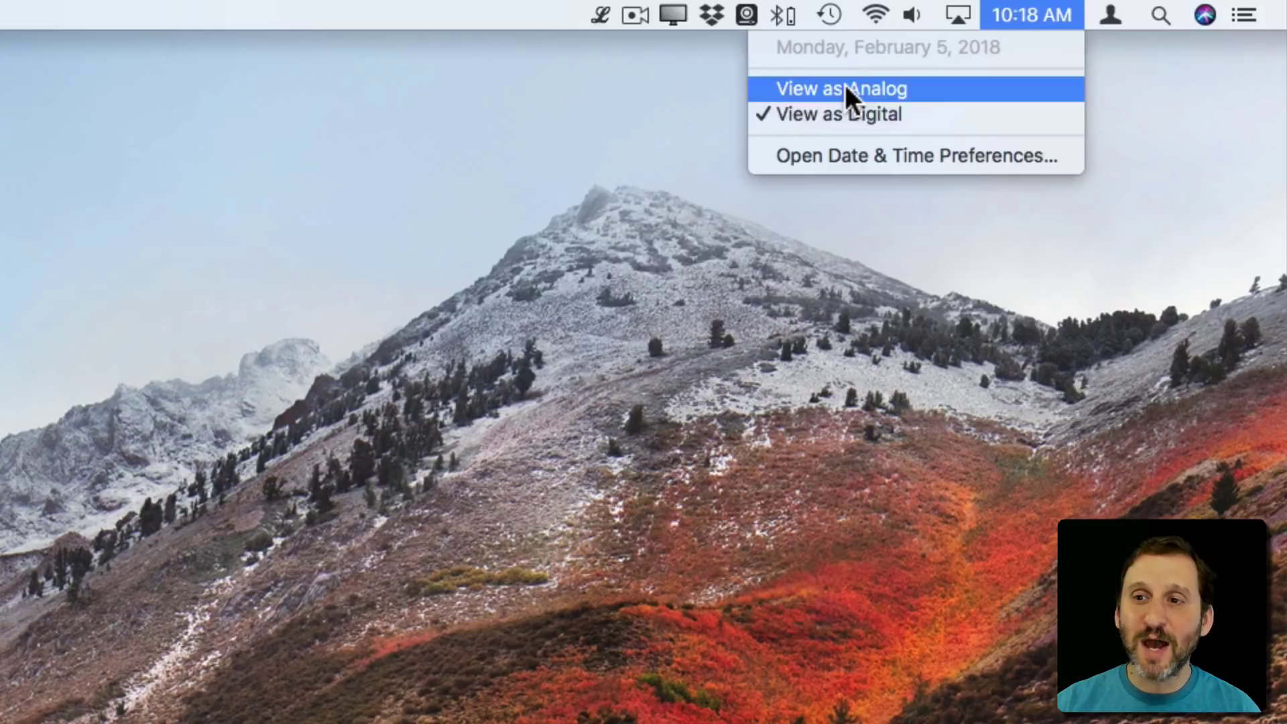
left_click(846, 152)
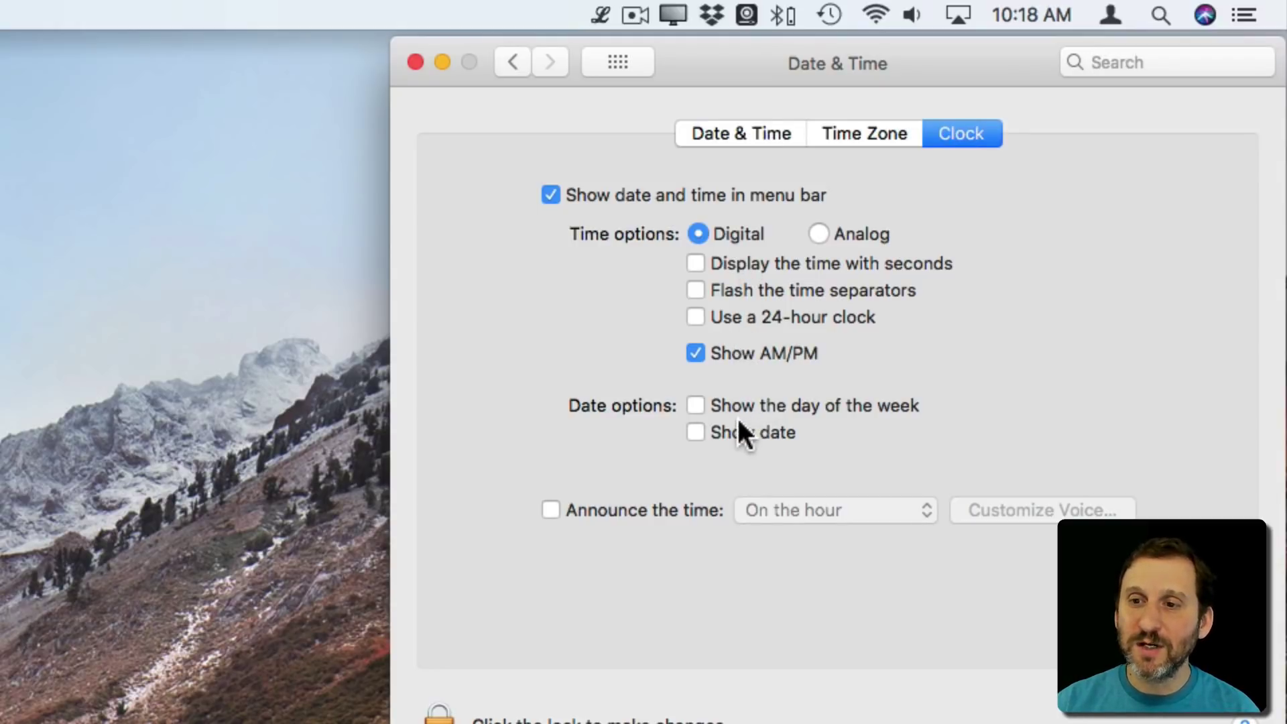
left_click(753, 282)
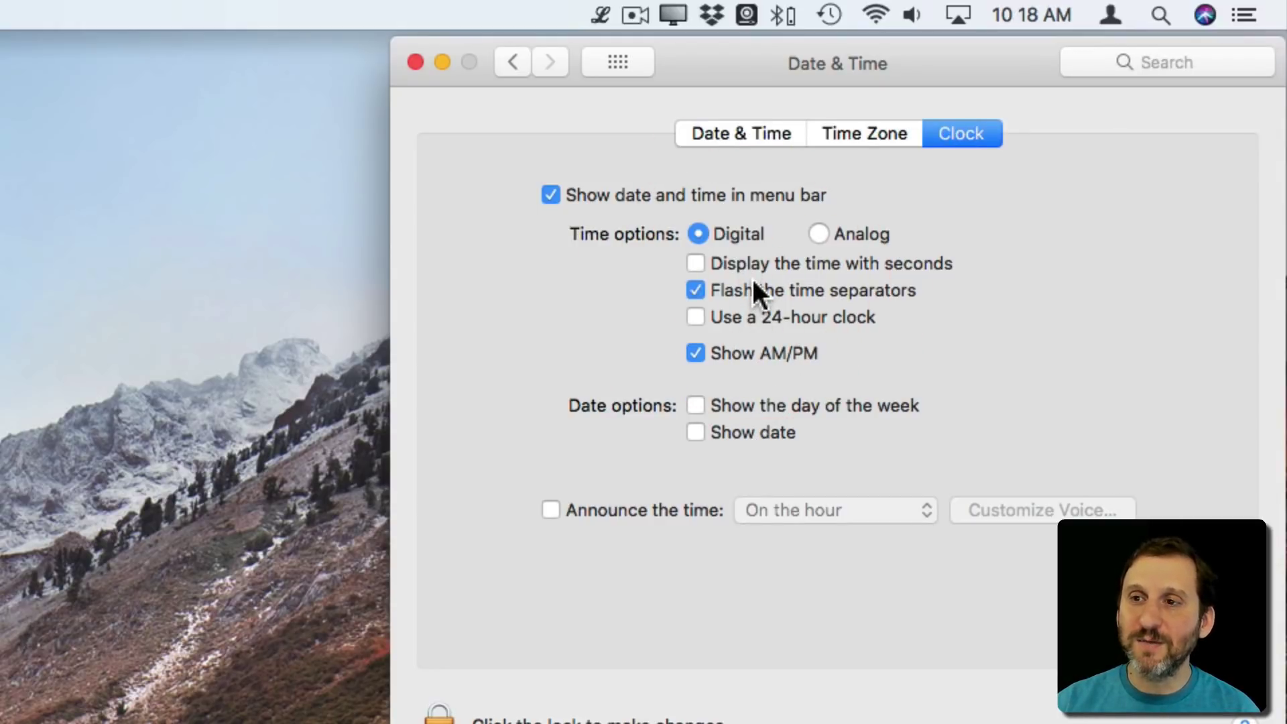
left_click(754, 278)
left_click(778, 259)
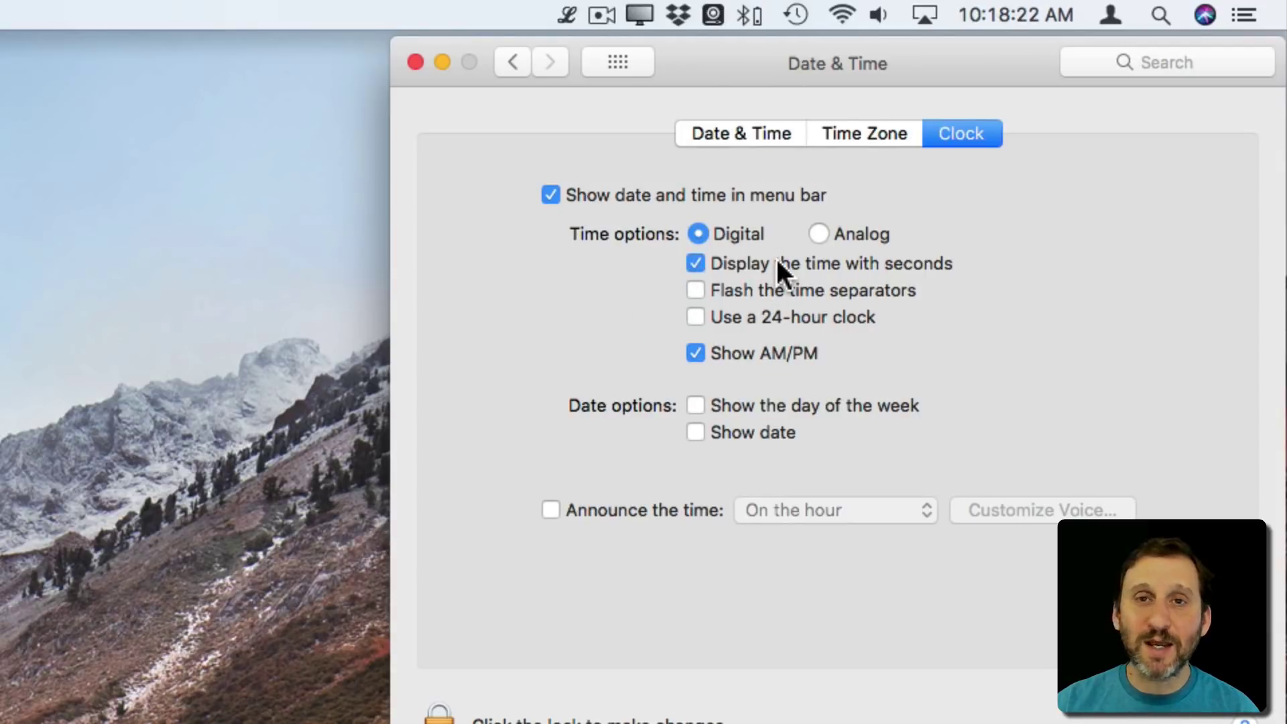
left_click(777, 261)
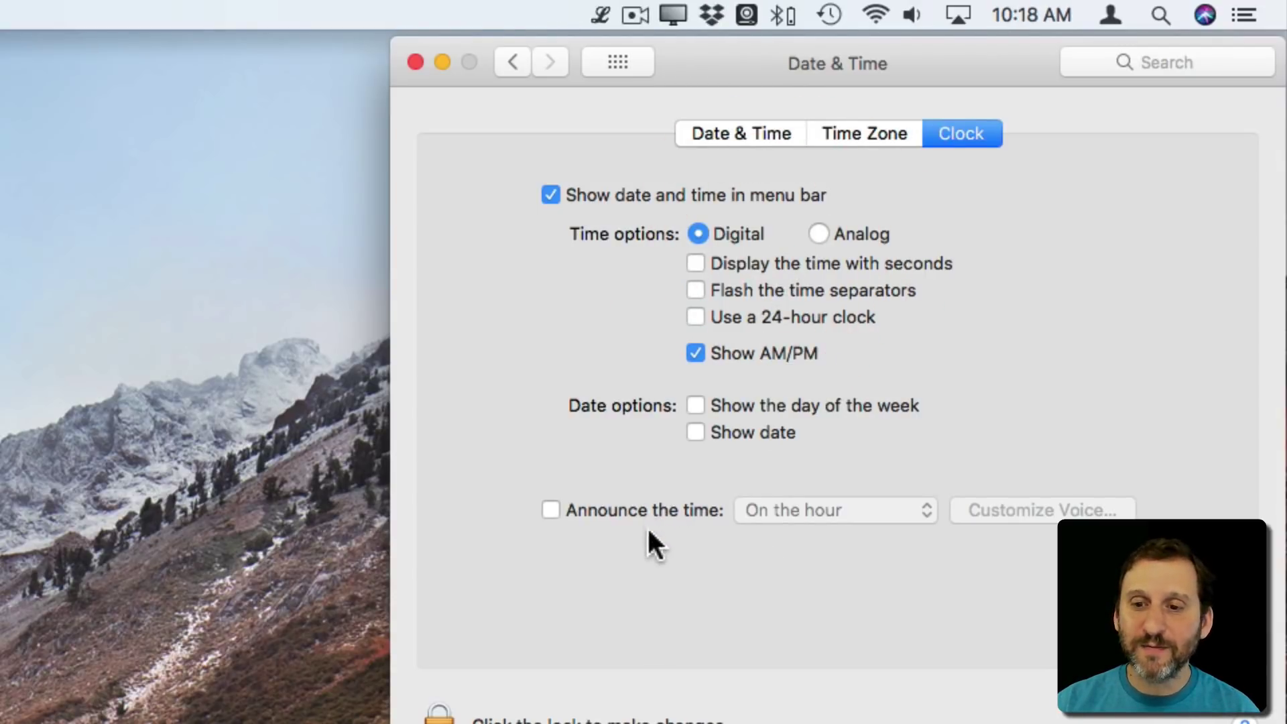
left_click(415, 62)
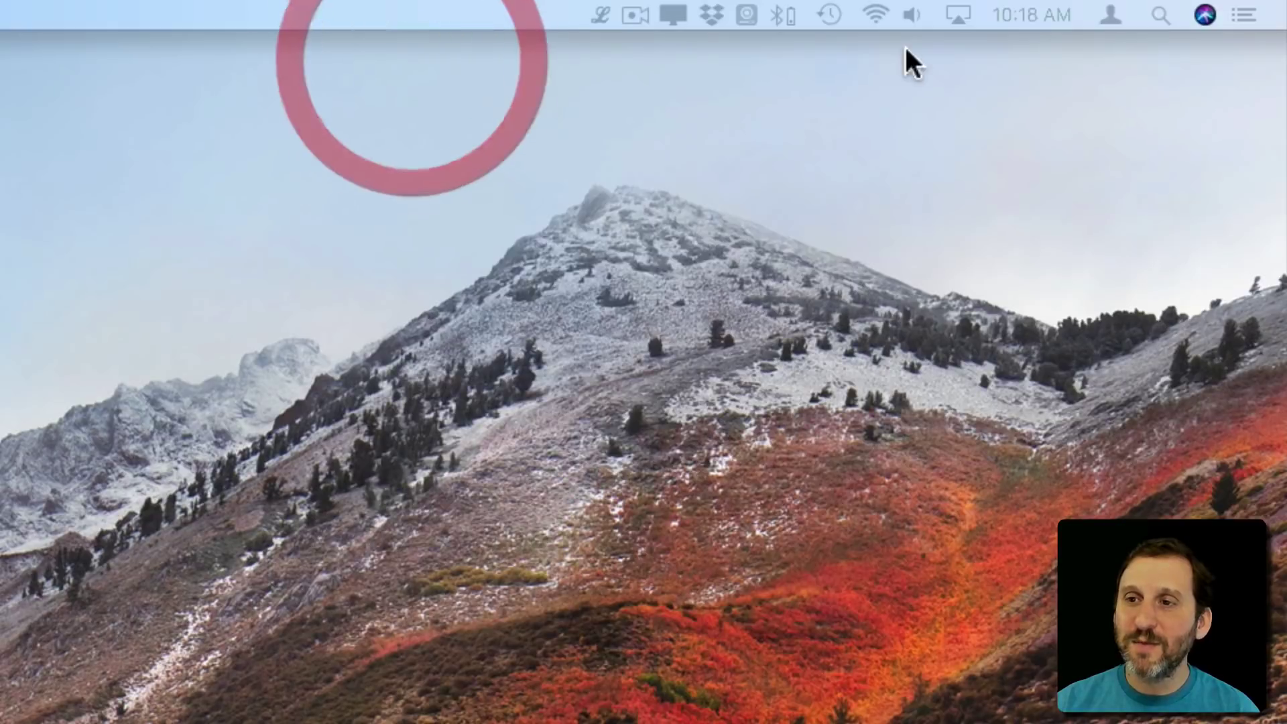
left_click(1108, 13)
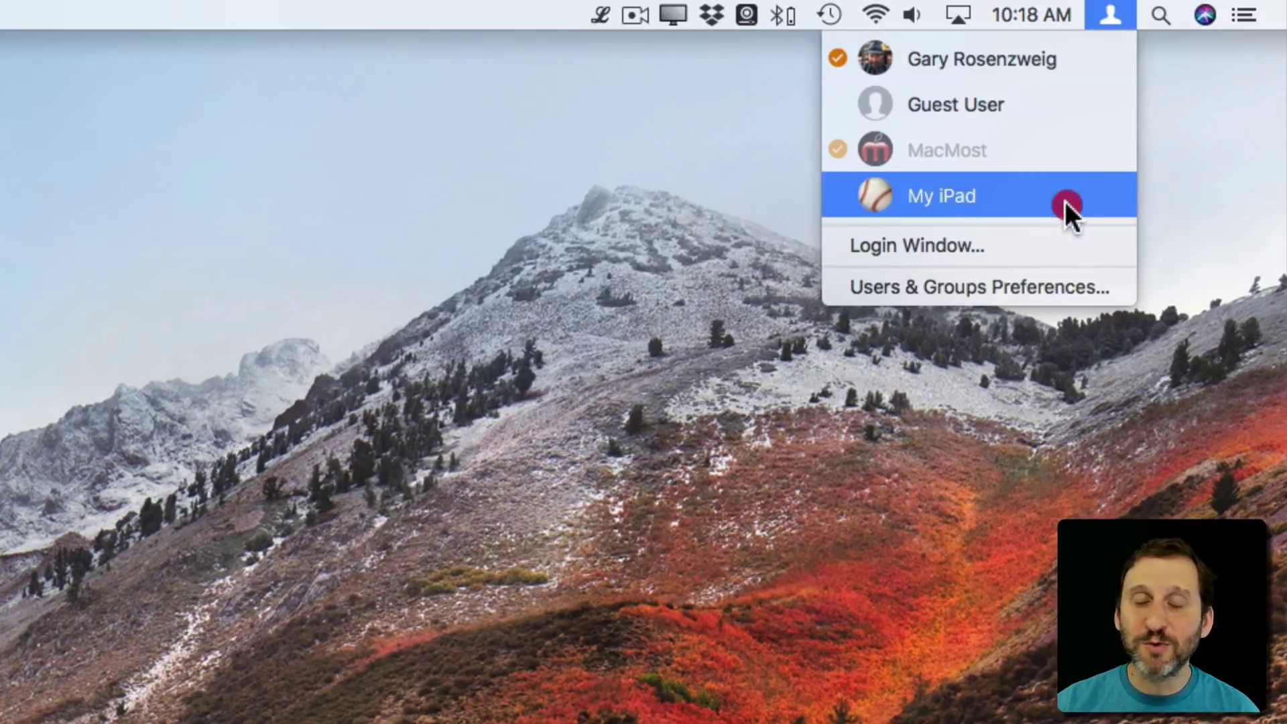
left_click(946, 295)
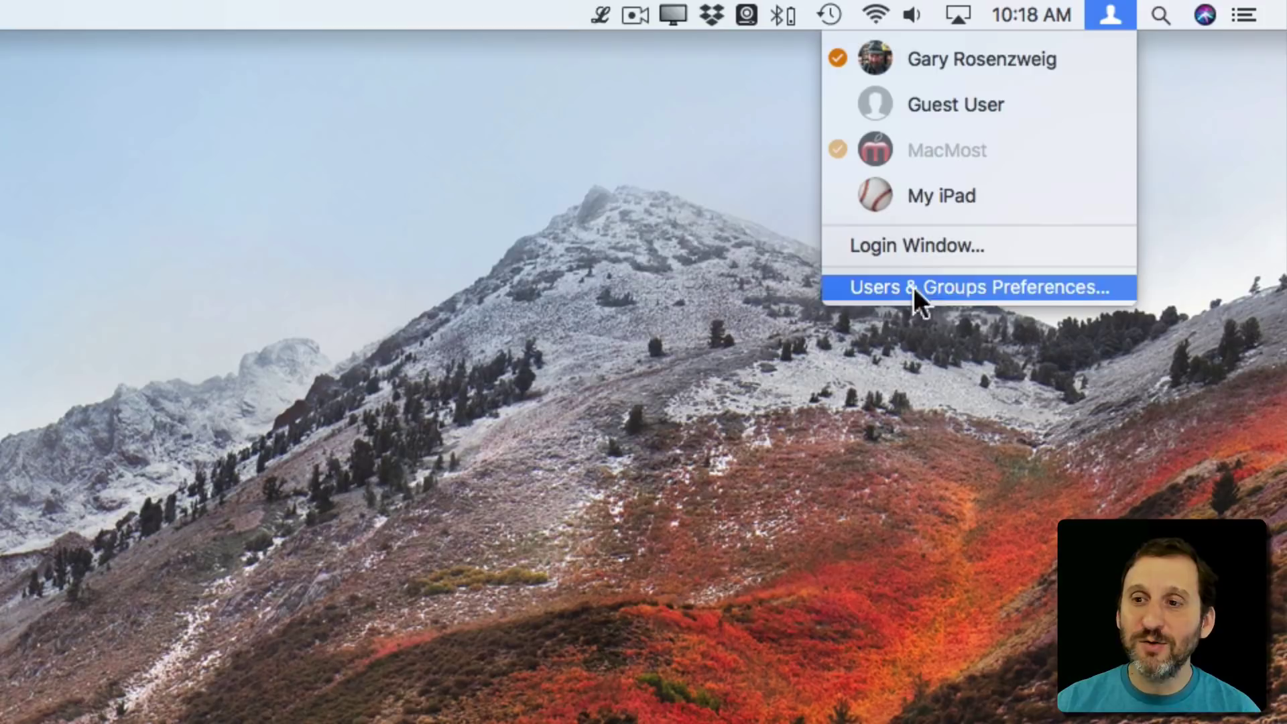
left_click(1118, 16)
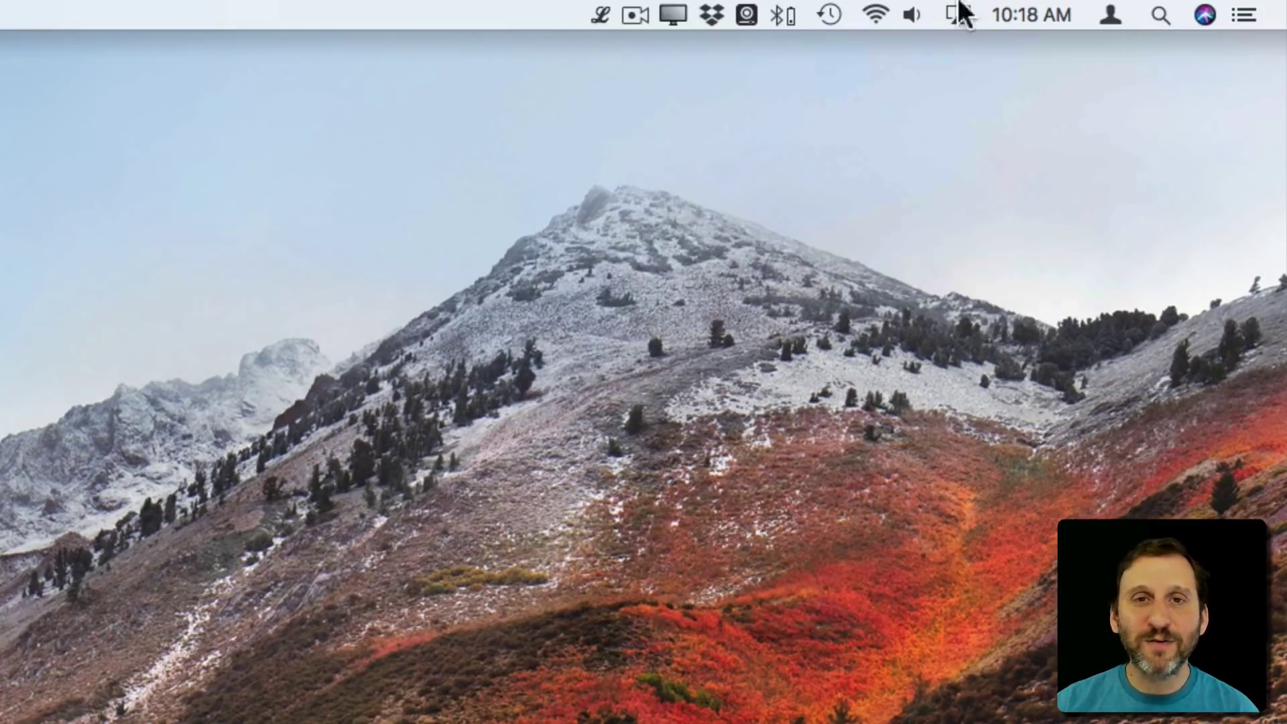
left_click(1157, 15)
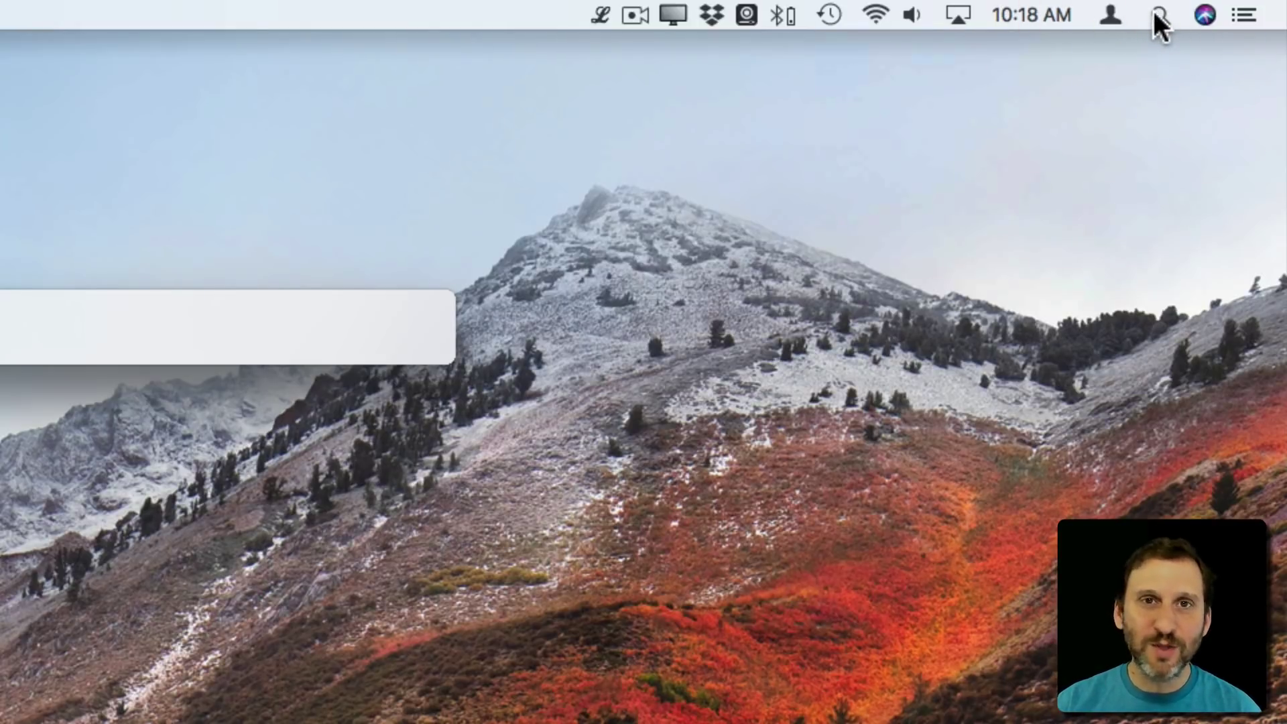
left_click(1160, 17)
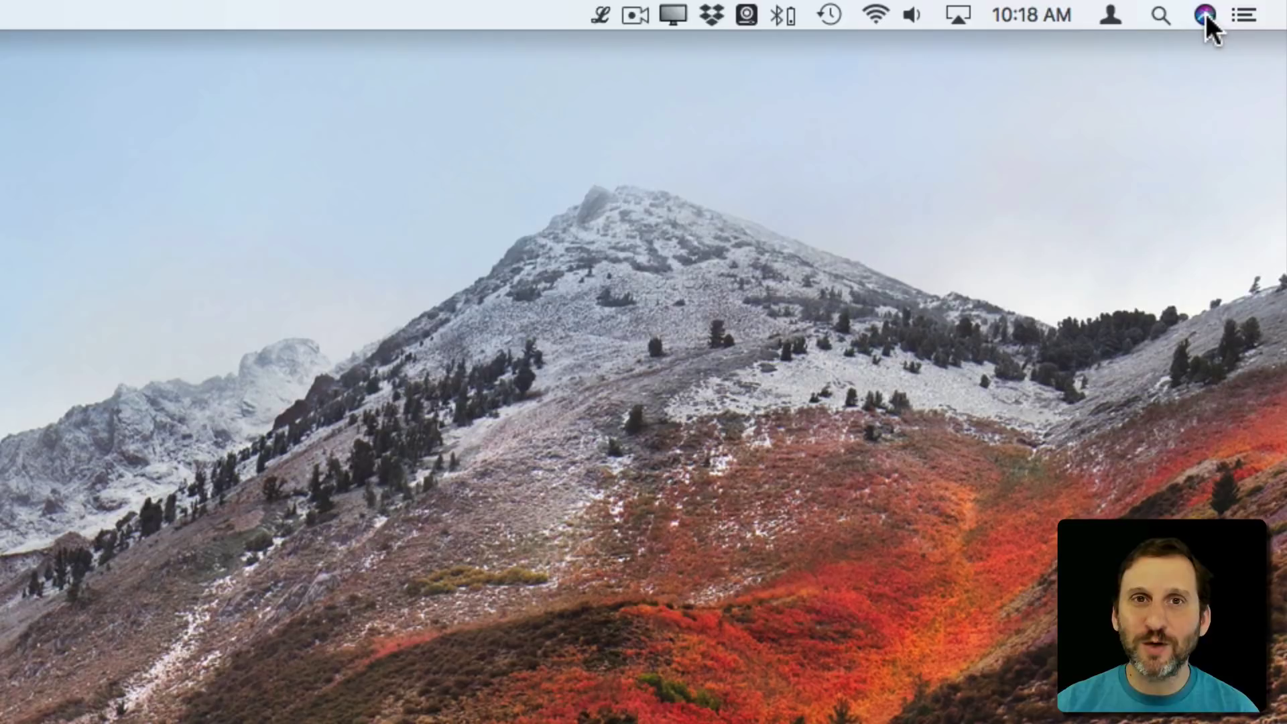
left_click(1246, 14)
scroll(1181, 41, "down", 5)
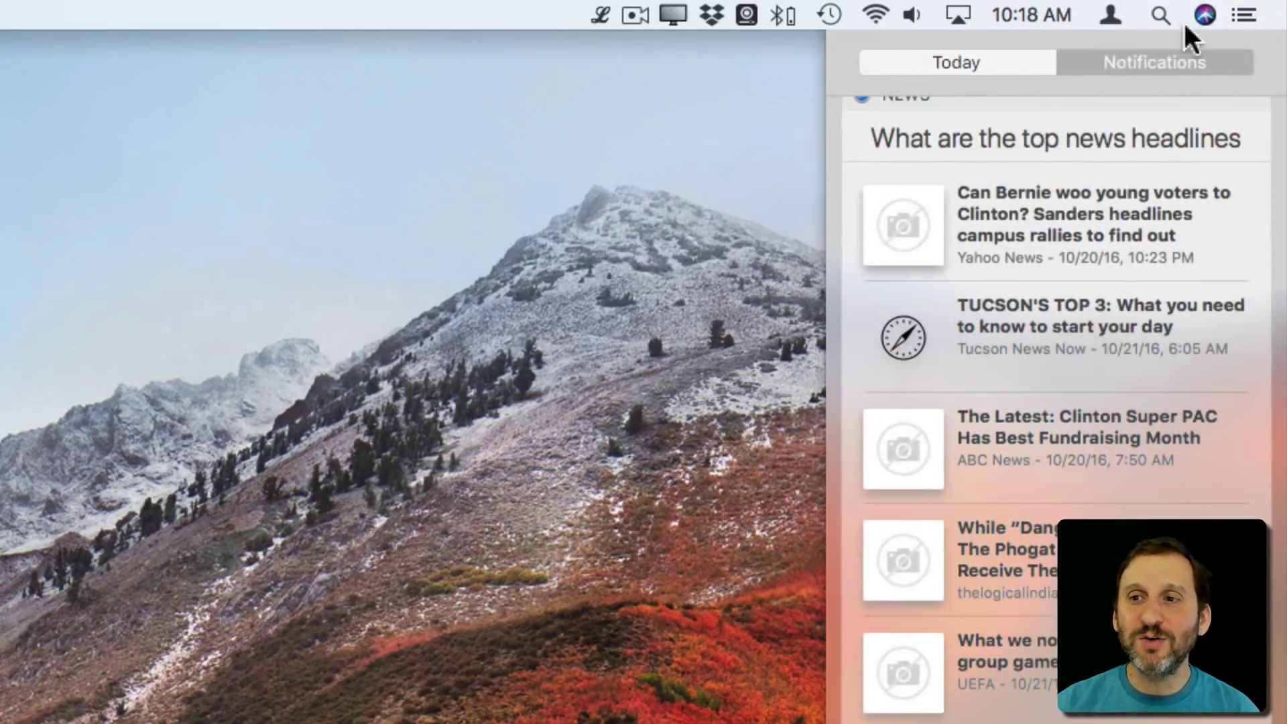
left_click(1137, 65)
left_click(981, 65)
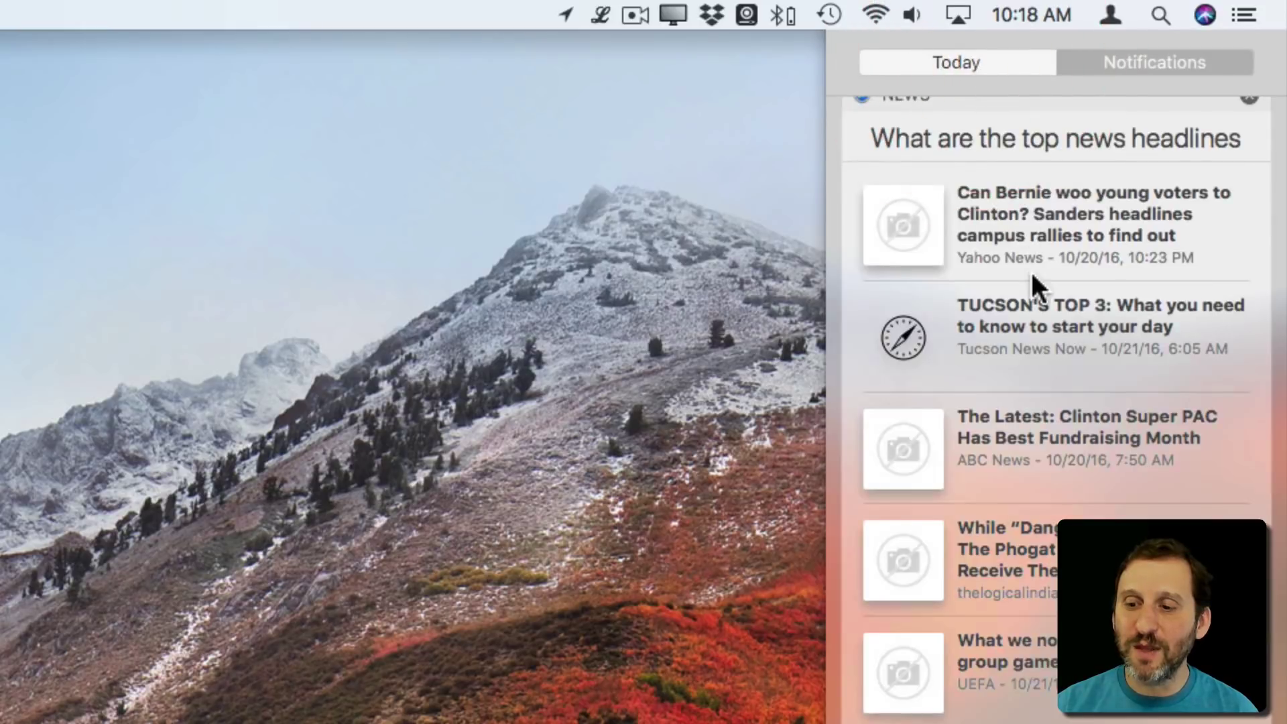
scroll(1032, 273, "up", 5)
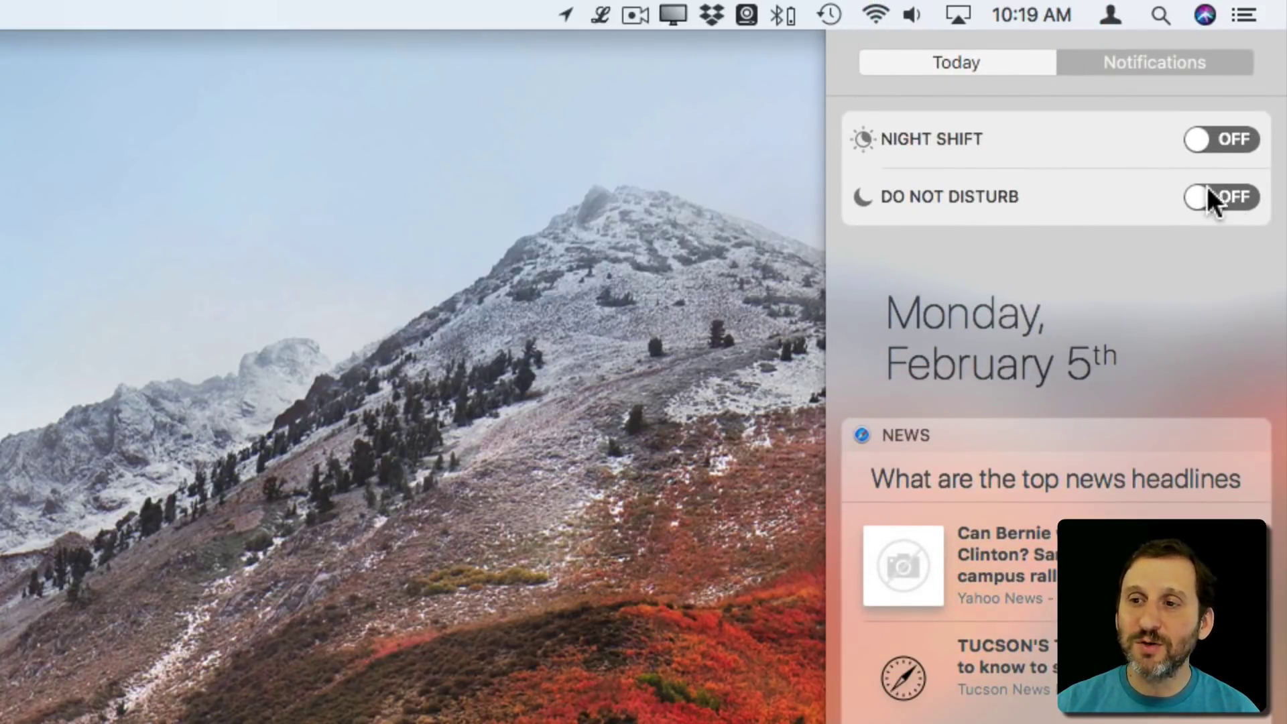
left_click(1243, 15)
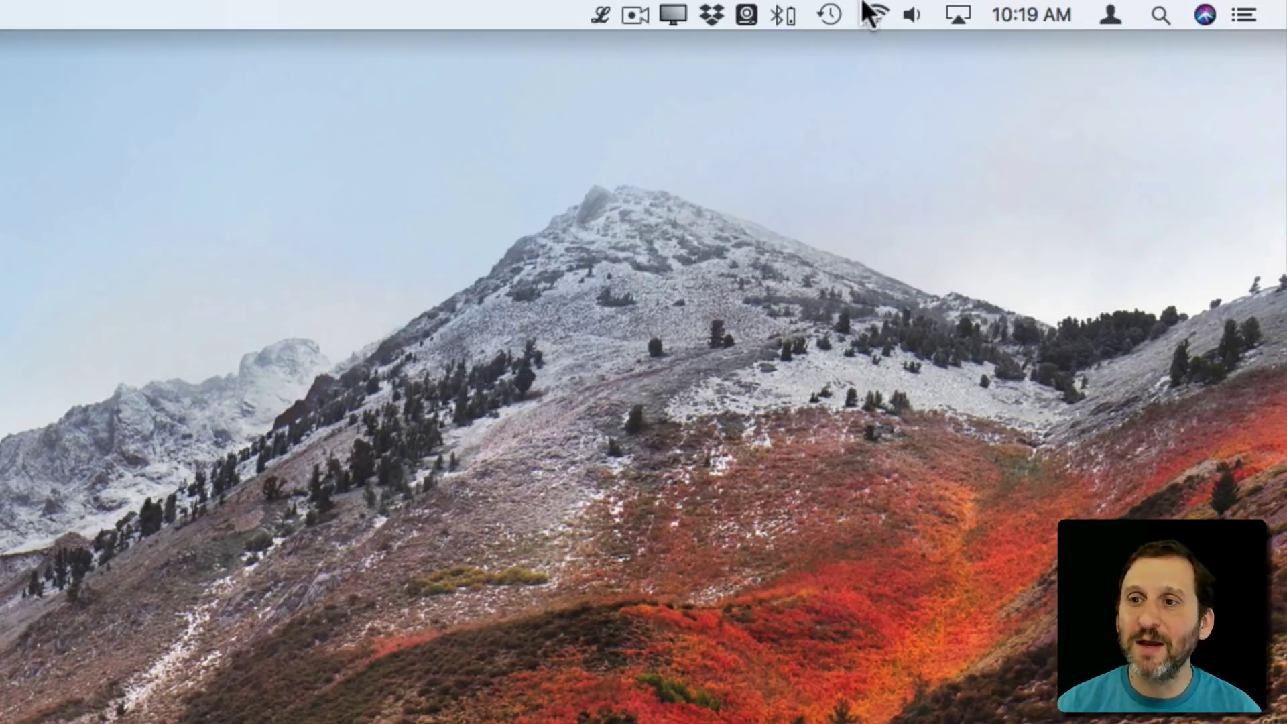
left_click(912, 15)
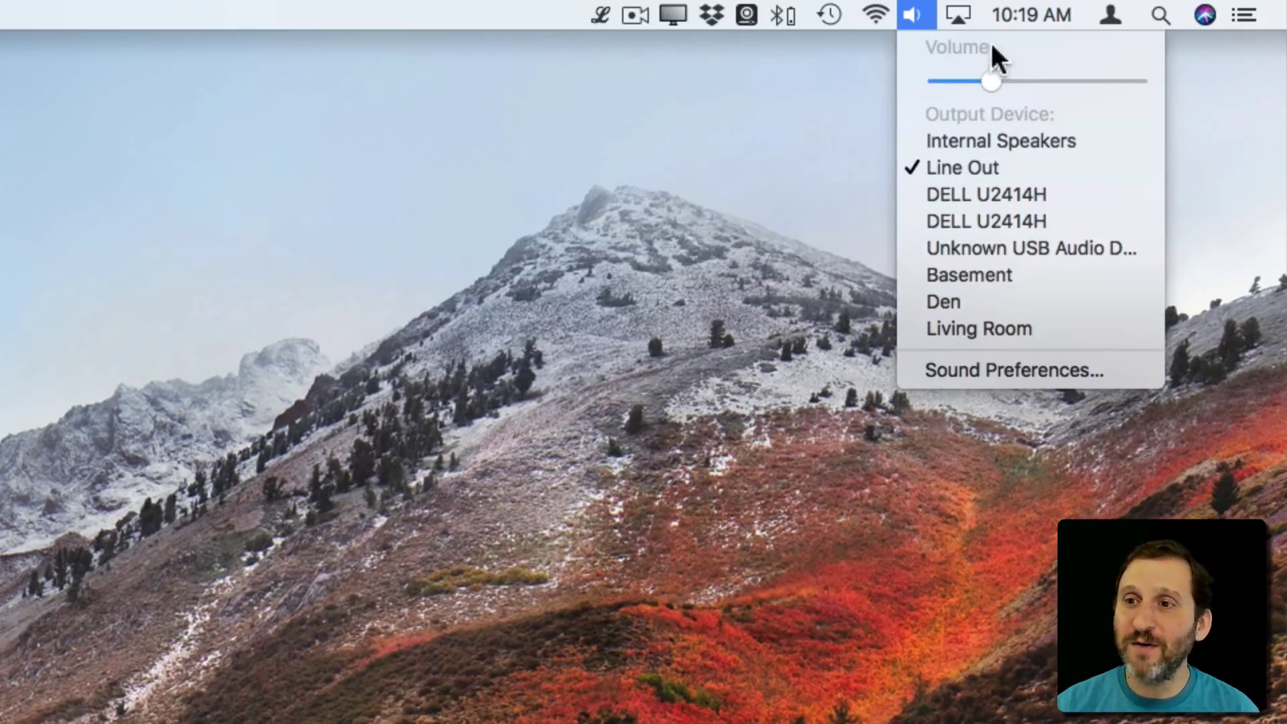
left_click(907, 5)
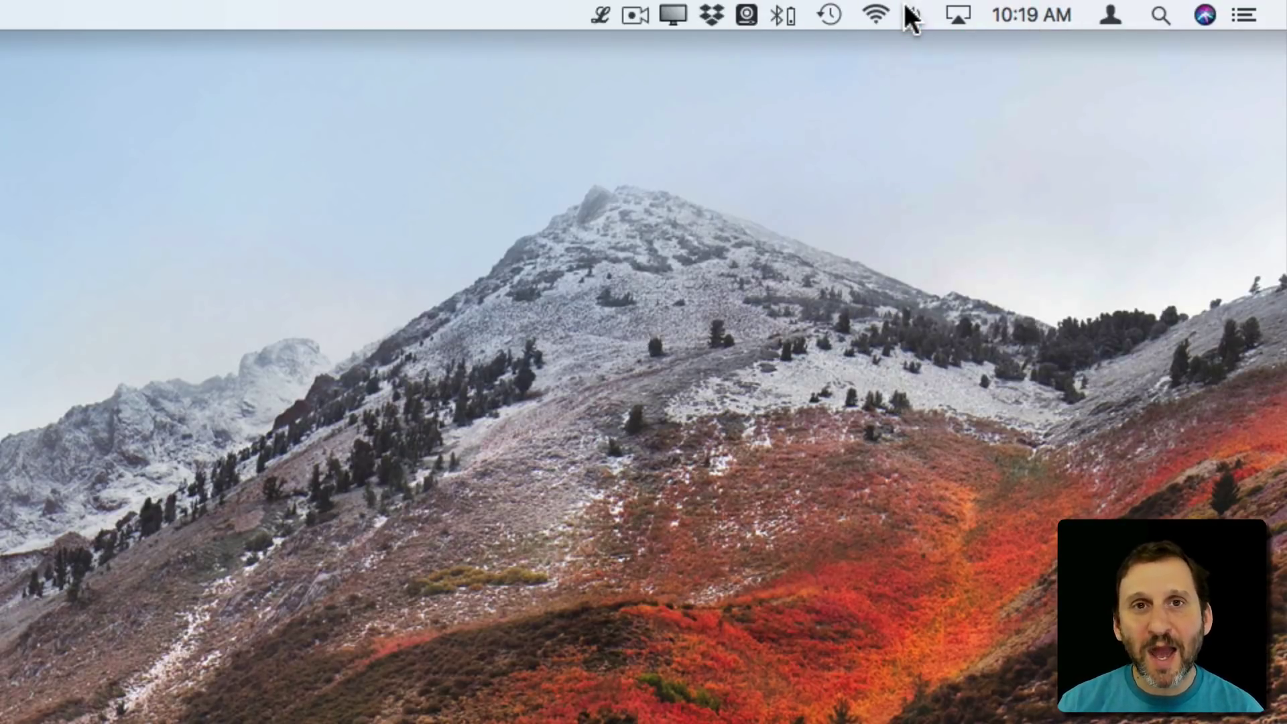